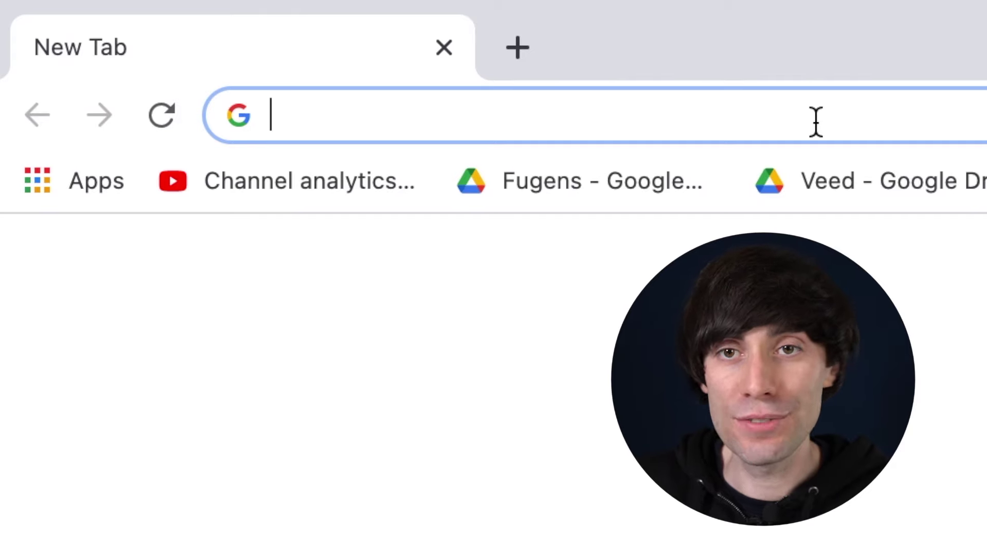
- Enter veed.io in the address bar to load the VEED homepage
{"action": "type", "text": "veed.io"}
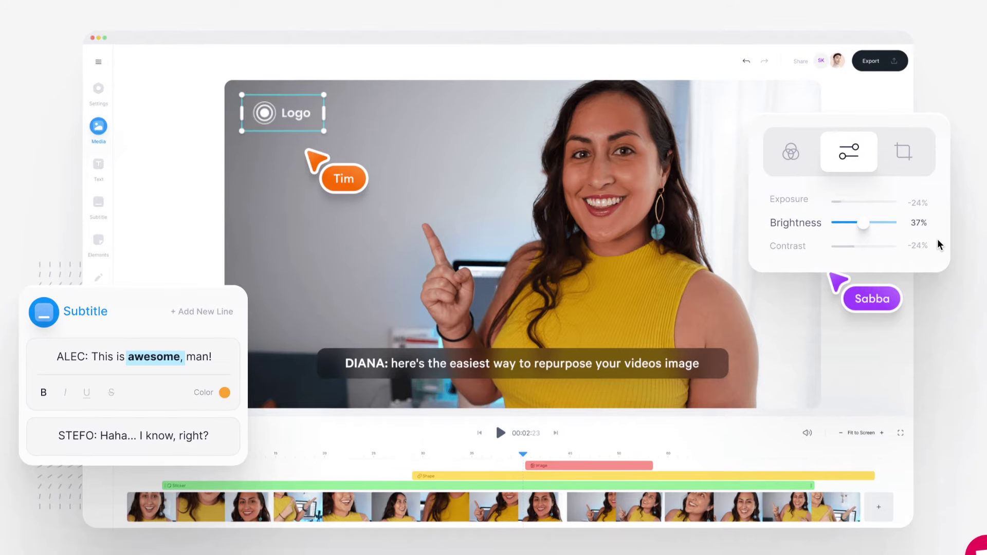
- Upload video-clip-1.mov through Upload Your Video, creating a 00:05.3 editing project
{"action": "scroll", "coordinate": [937, 241], "scroll_direction": "down", "scroll_amount": 8}
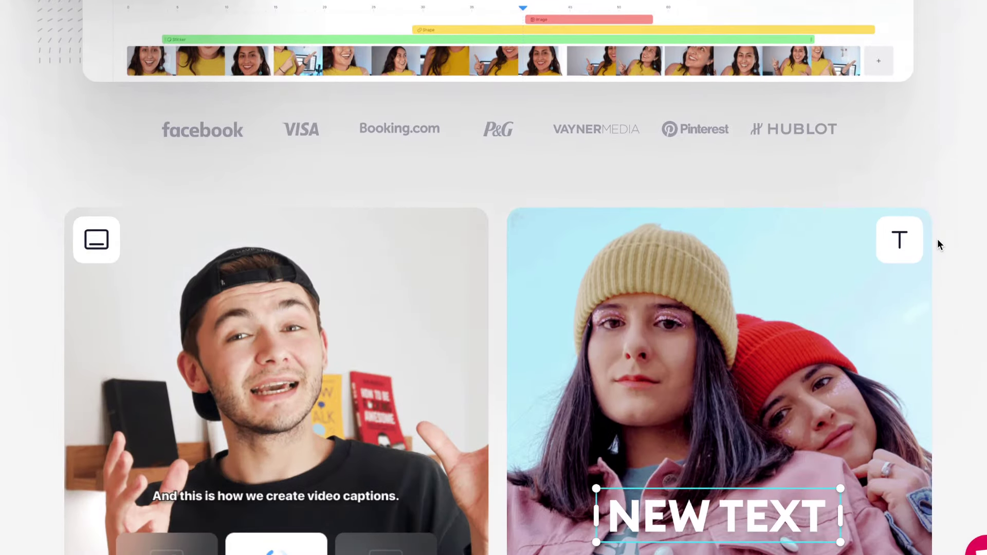
{"action": "scroll", "coordinate": [939, 245], "scroll_direction": "down", "scroll_amount": 3}
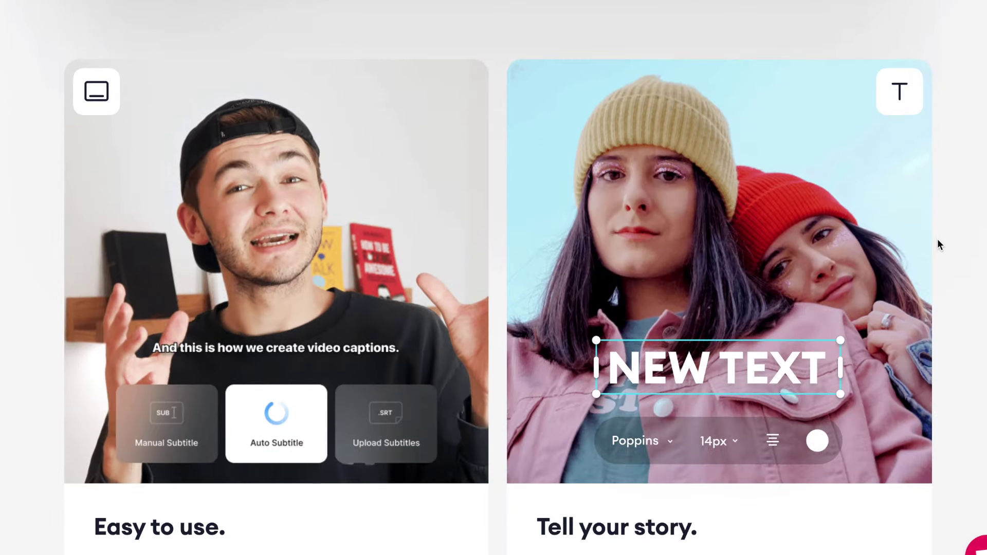
{"action": "scroll", "coordinate": [938, 244], "scroll_direction": "down", "scroll_amount": 1}
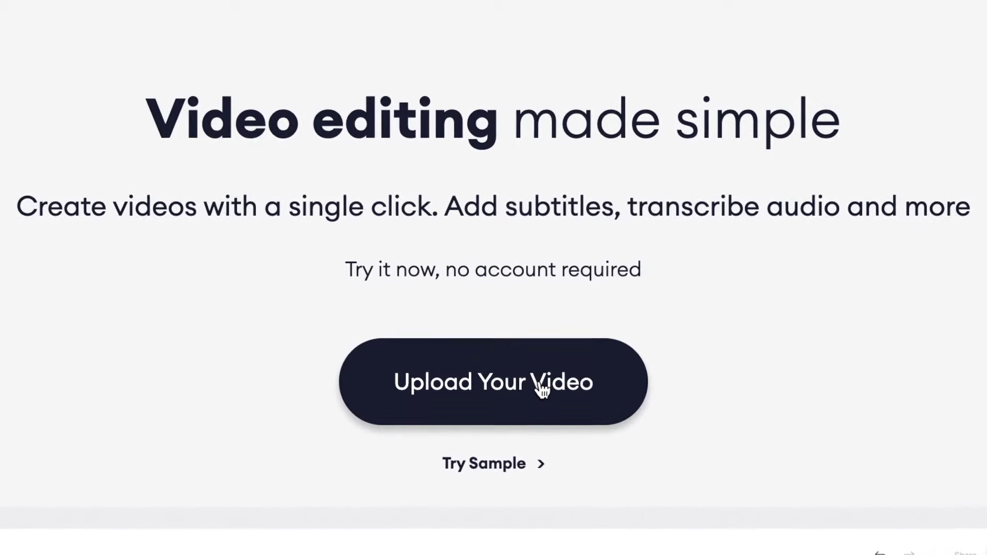
{"action": "left_click", "coordinate": [542, 386]}
{"action": "left_click", "coordinate": [502, 265]}
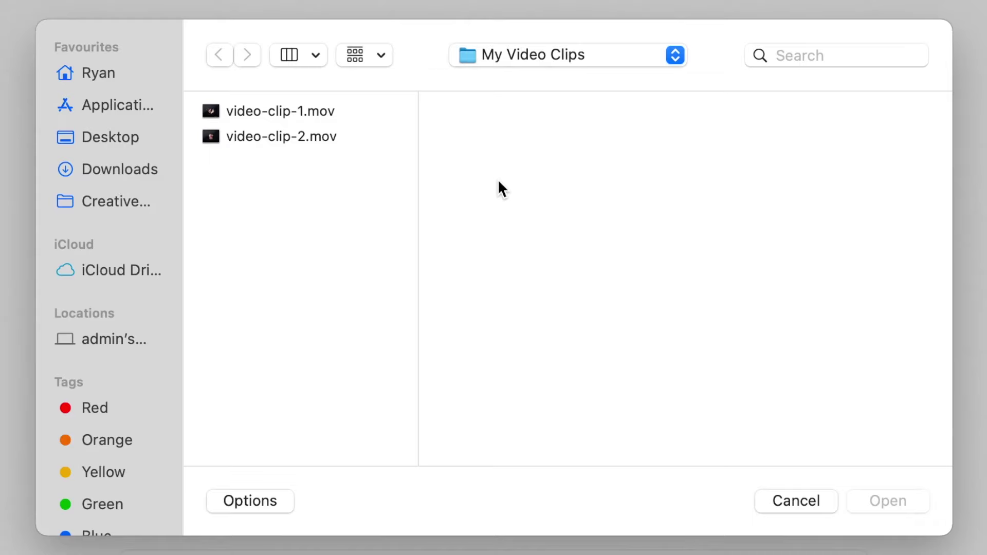
{"action": "left_click", "coordinate": [312, 113]}
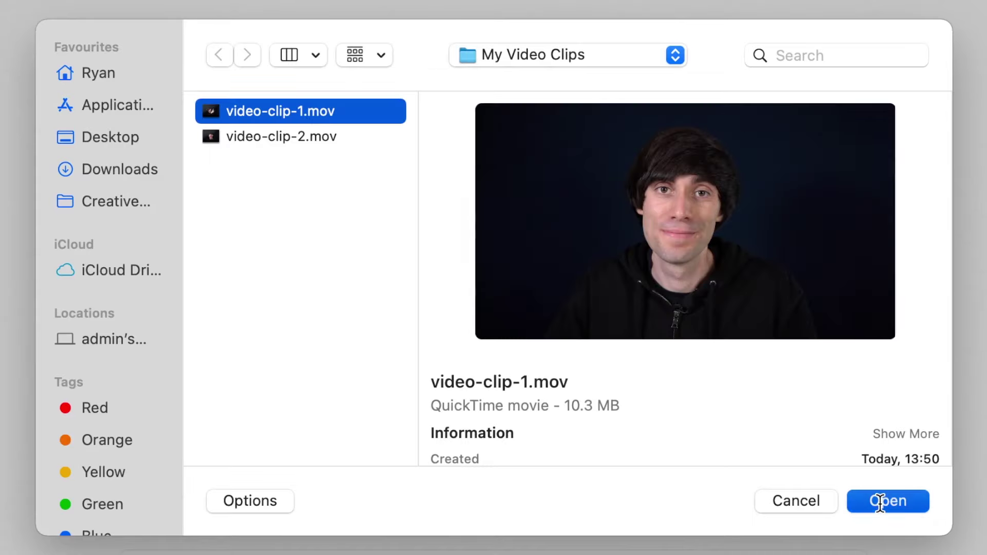
{"action": "left_click", "coordinate": [881, 501]}
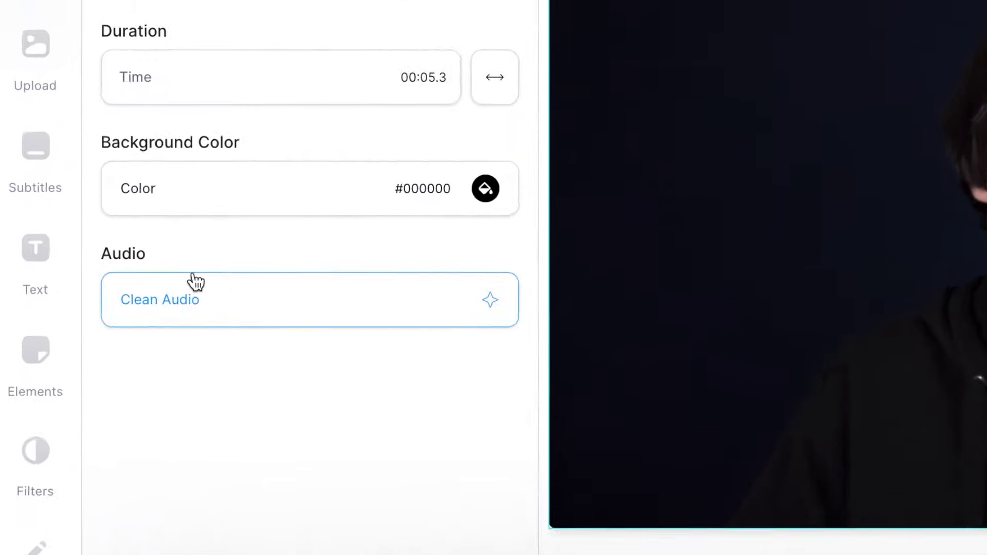
- Insert a Headline Title text layer (Helvetica 48px) from the Text panel
{"action": "left_click", "coordinate": [59, 243]}
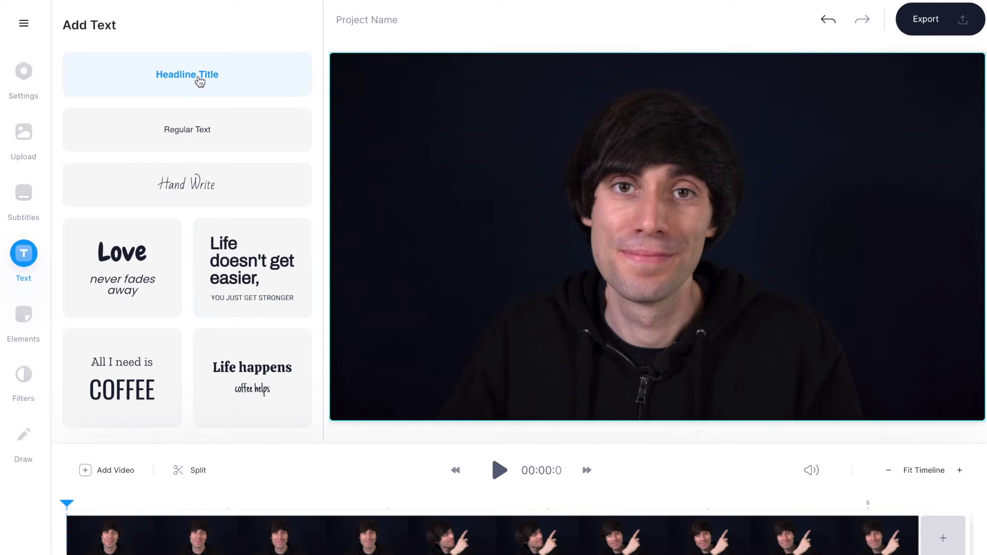
{"action": "left_click", "coordinate": [198, 75]}
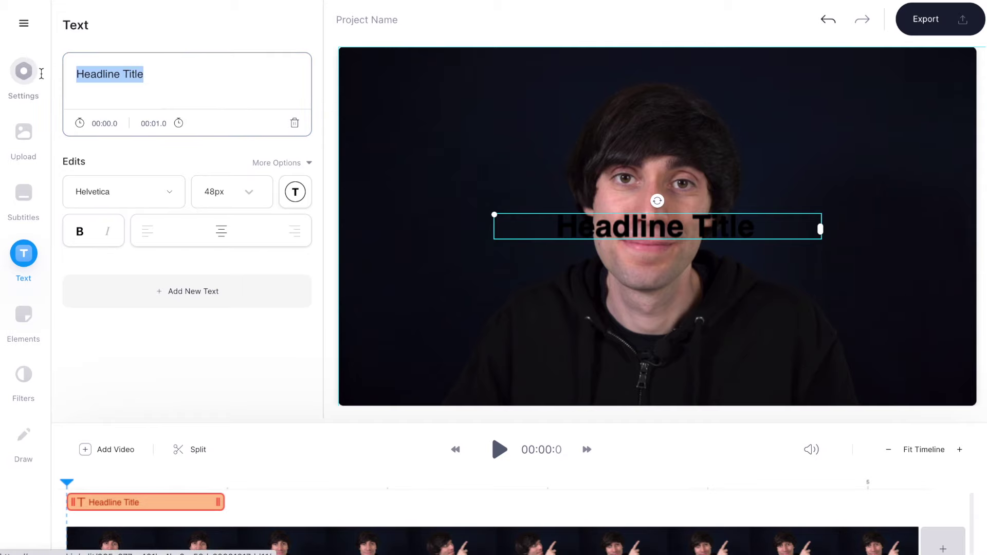
- Change the overlay to read 'Add text' in the Chewy font at 60px
{"action": "type", "text": "A"}
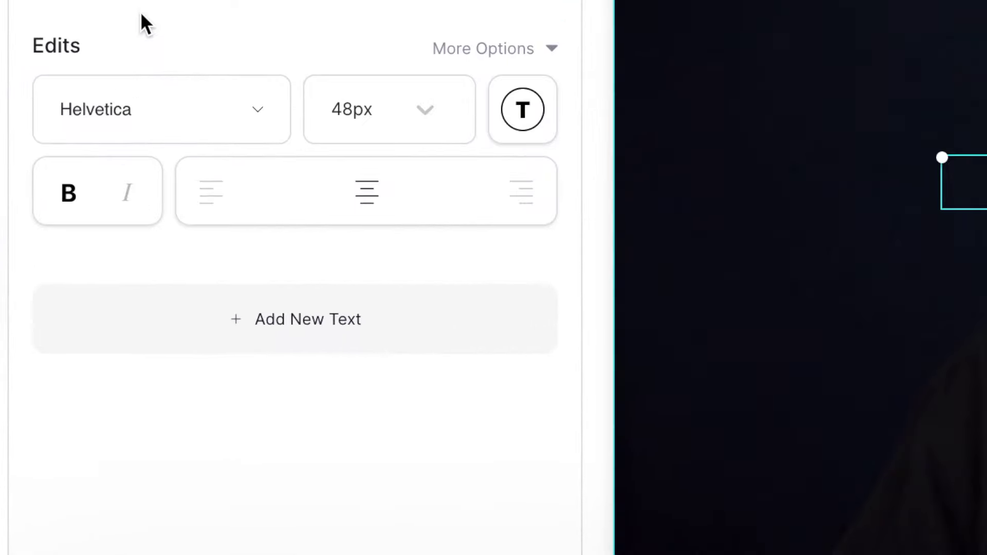
{"action": "left_click", "coordinate": [250, 116]}
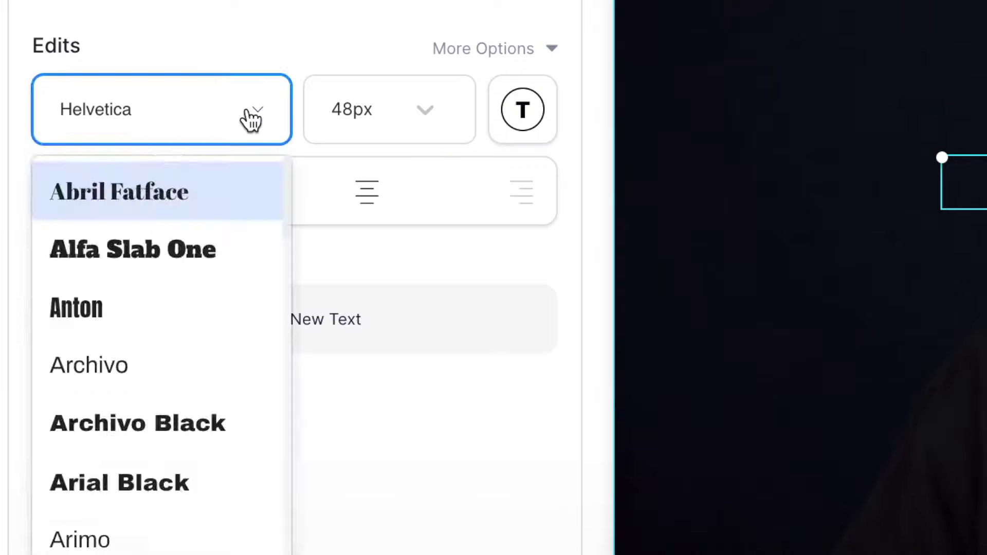
{"action": "scroll", "coordinate": [220, 299], "scroll_direction": "down", "scroll_amount": 5}
{"action": "left_click", "coordinate": [221, 301]}
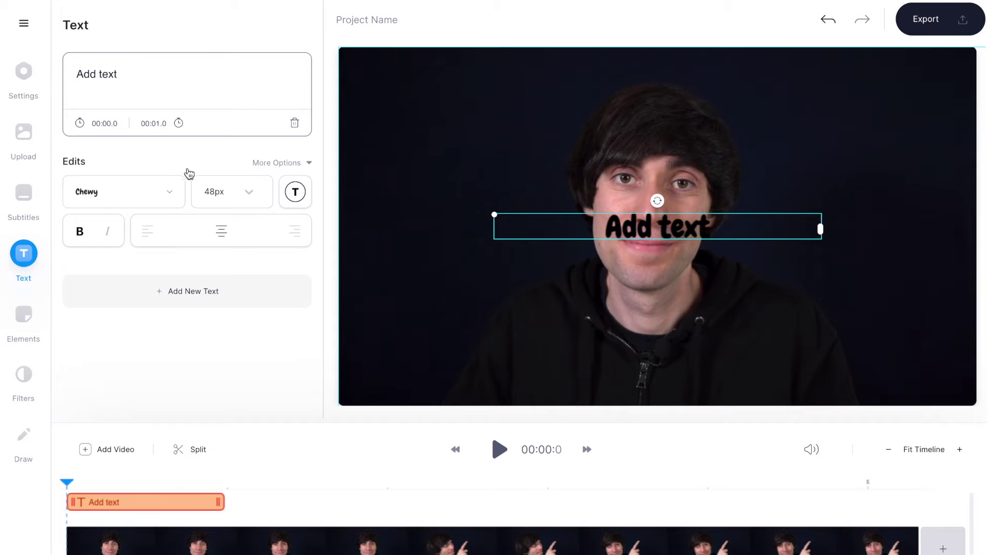
{"action": "left_click", "coordinate": [260, 195]}
{"action": "scroll", "coordinate": [236, 329], "scroll_direction": "down", "scroll_amount": 2}
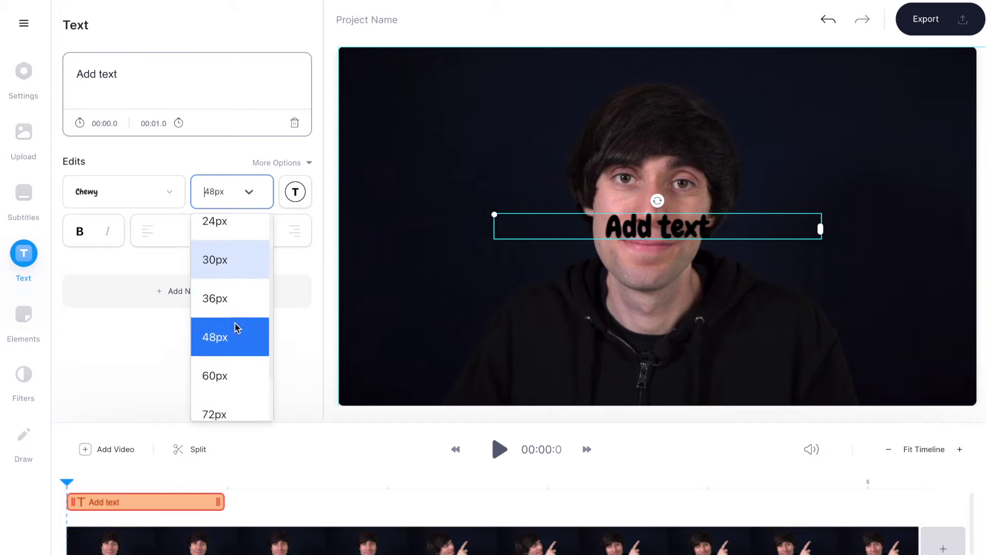
{"action": "left_click", "coordinate": [234, 342]}
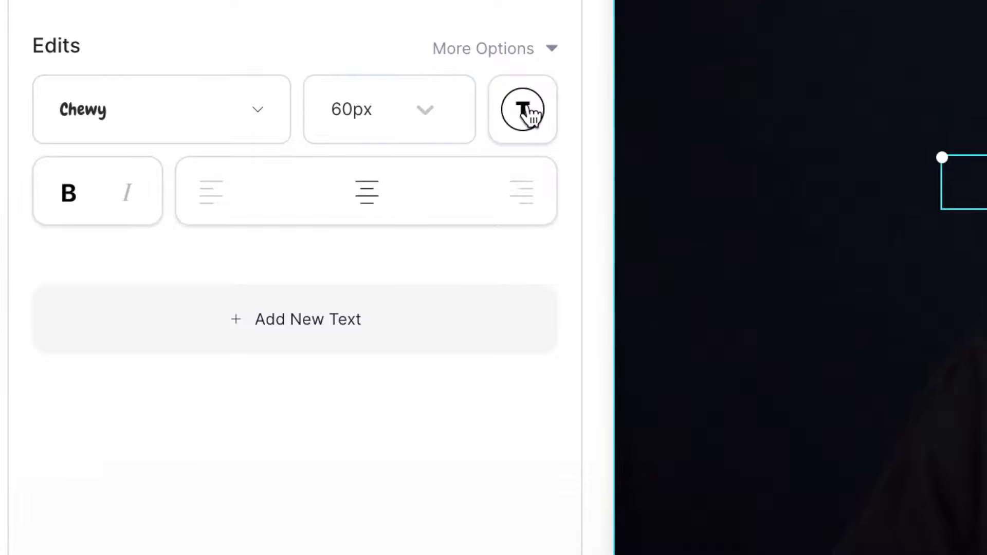
- Set the overlay colour to white and try left, centre and right alignment
{"action": "left_click", "coordinate": [297, 193]}
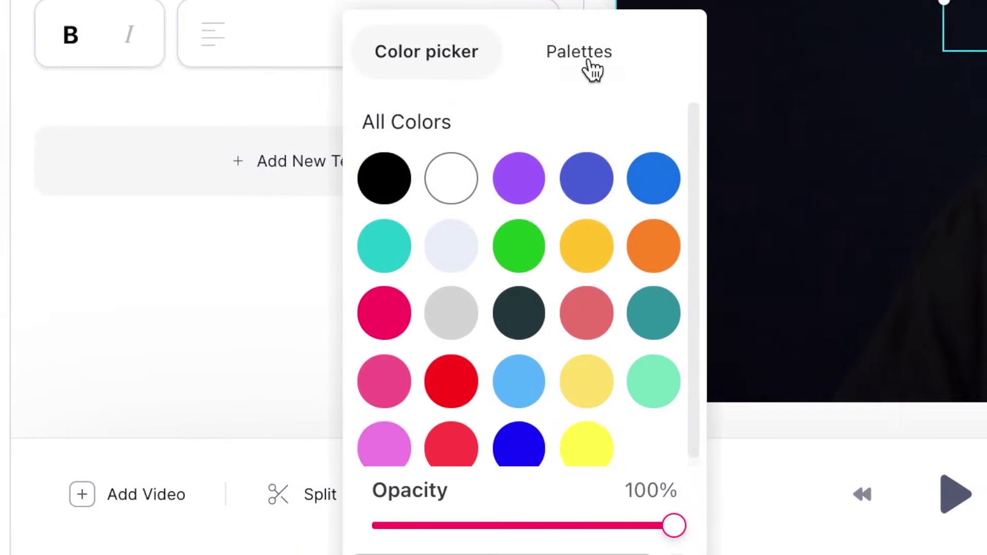
{"action": "left_click", "coordinate": [593, 71]}
{"action": "scroll", "coordinate": [597, 226], "scroll_direction": "down", "scroll_amount": 2}
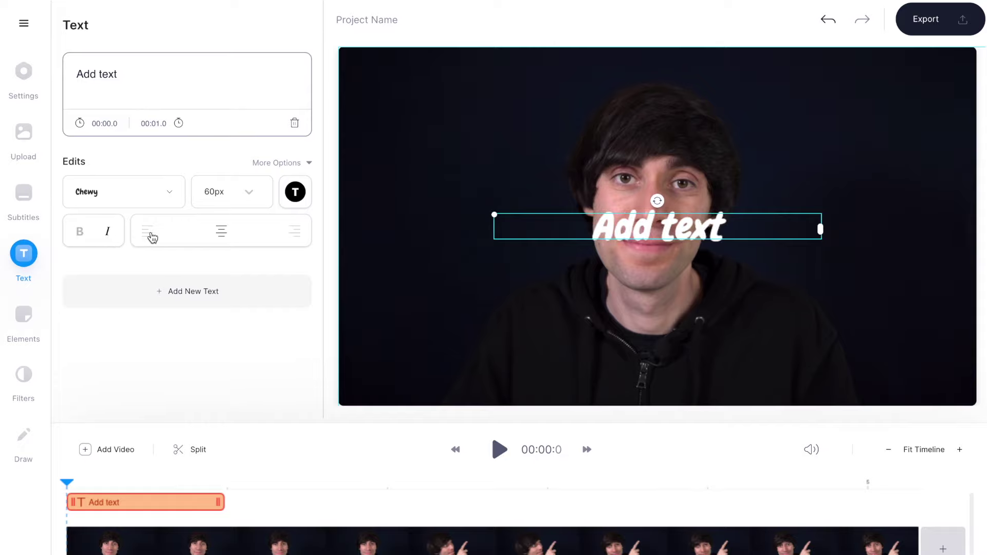
{"action": "left_click", "coordinate": [148, 232]}
{"action": "left_click", "coordinate": [222, 232]}
{"action": "left_click", "coordinate": [299, 238]}
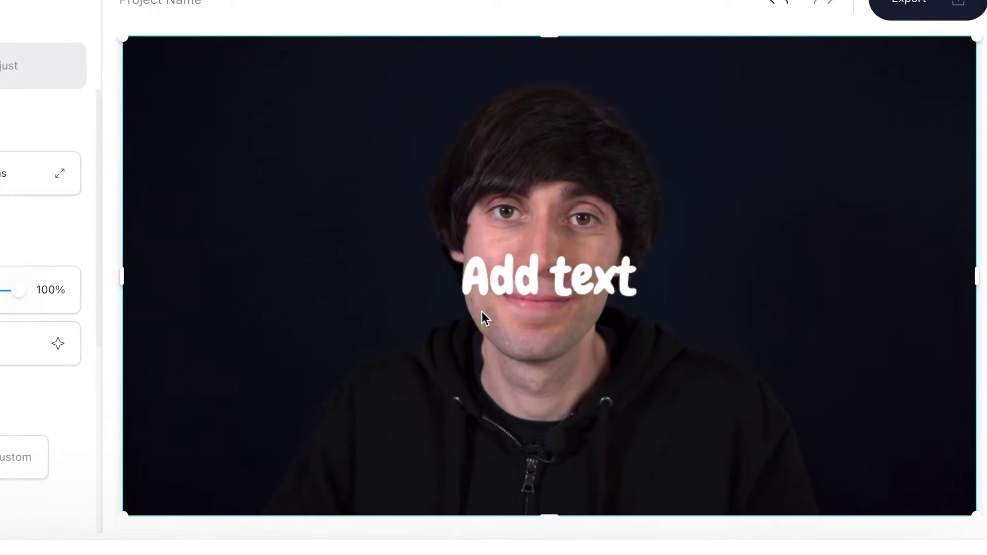
- Move the Add text overlay to the top-right corner, resize it to 85px and tilt it slightly
{"action": "left_click", "coordinate": [541, 285]}
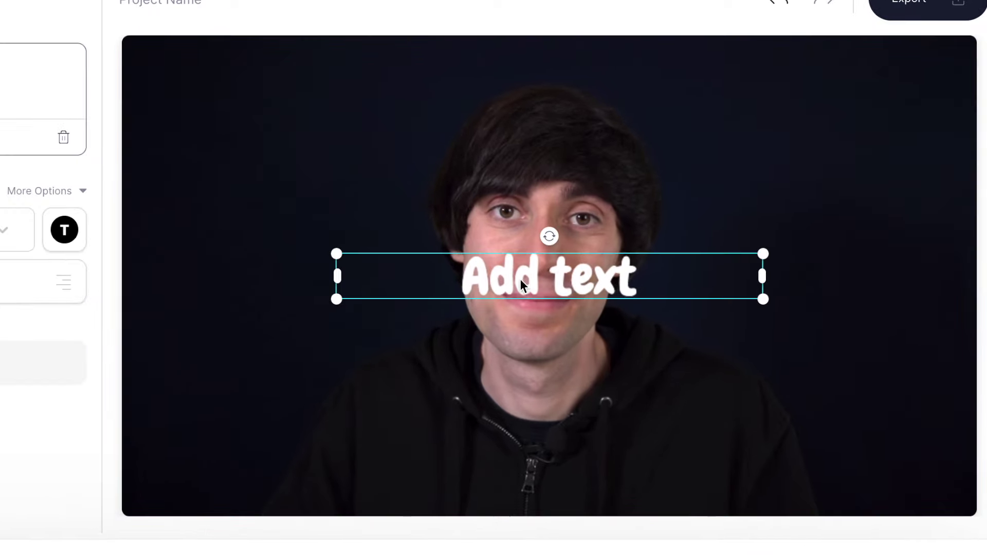
{"action": "left_click_drag", "start_coordinate": [521, 279], "coordinate": [235, 97]}
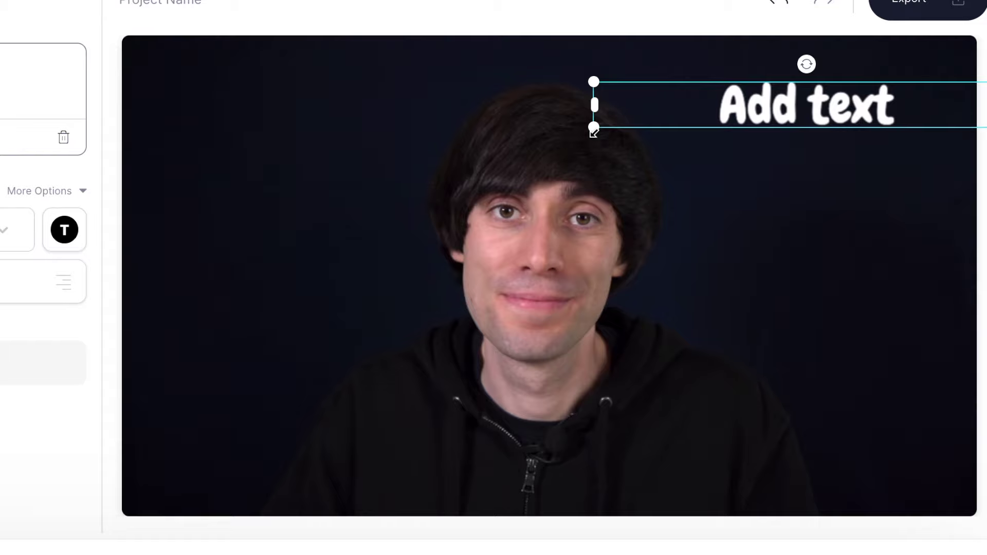
{"action": "left_click_drag", "start_coordinate": [594, 132], "coordinate": [205, 166]}
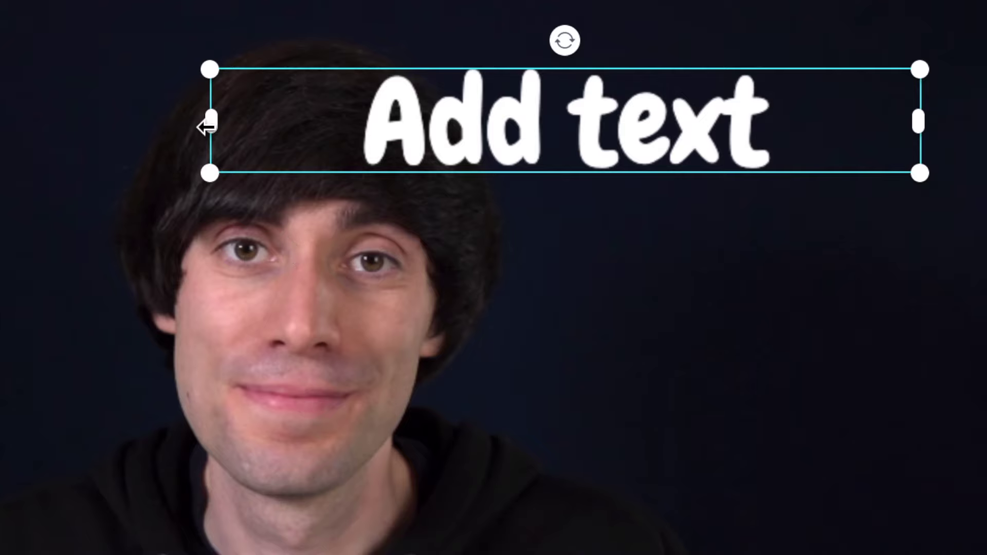
{"action": "left_click_drag", "start_coordinate": [206, 128], "coordinate": [619, 148]}
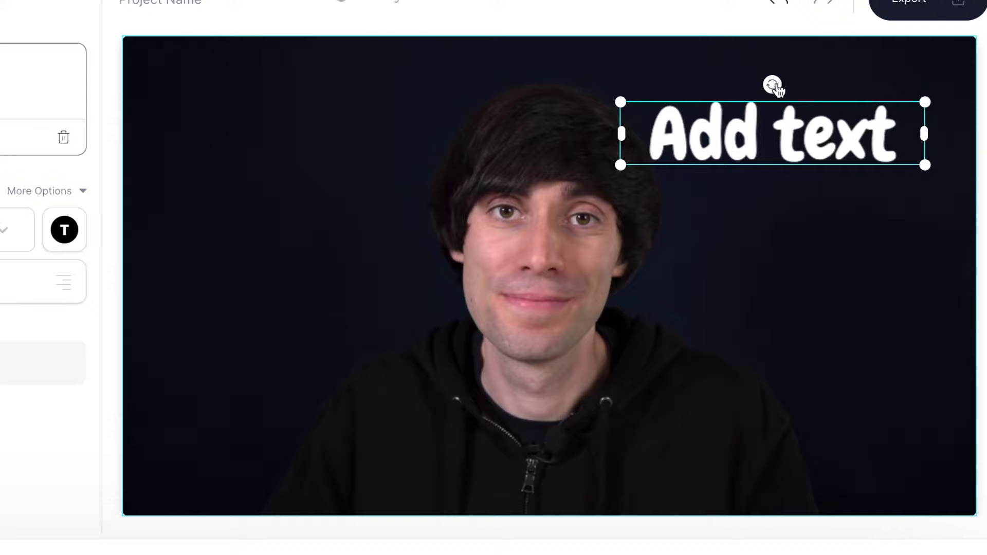
{"action": "left_click_drag", "start_coordinate": [775, 87], "coordinate": [756, 100]}
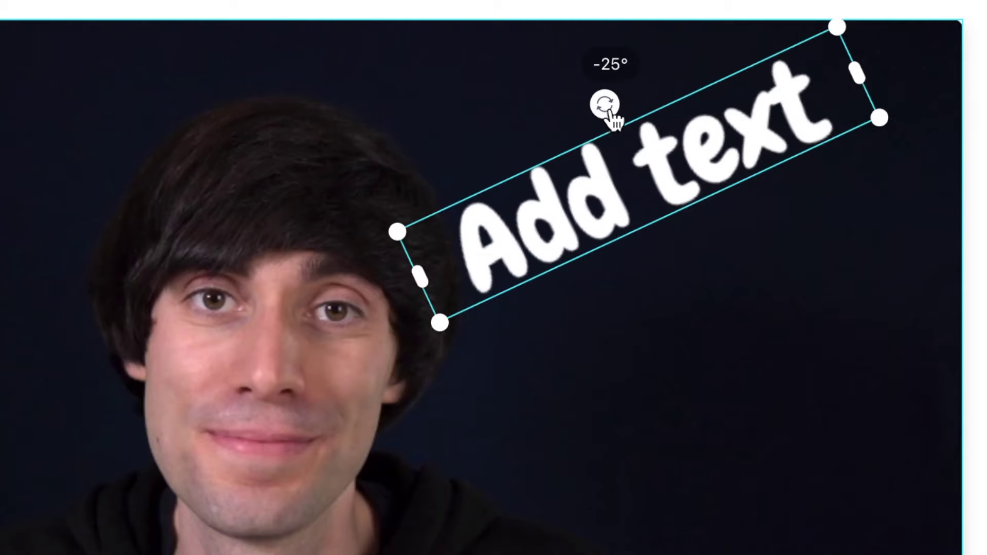
{"action": "left_click_drag", "start_coordinate": [607, 108], "coordinate": [630, 99]}
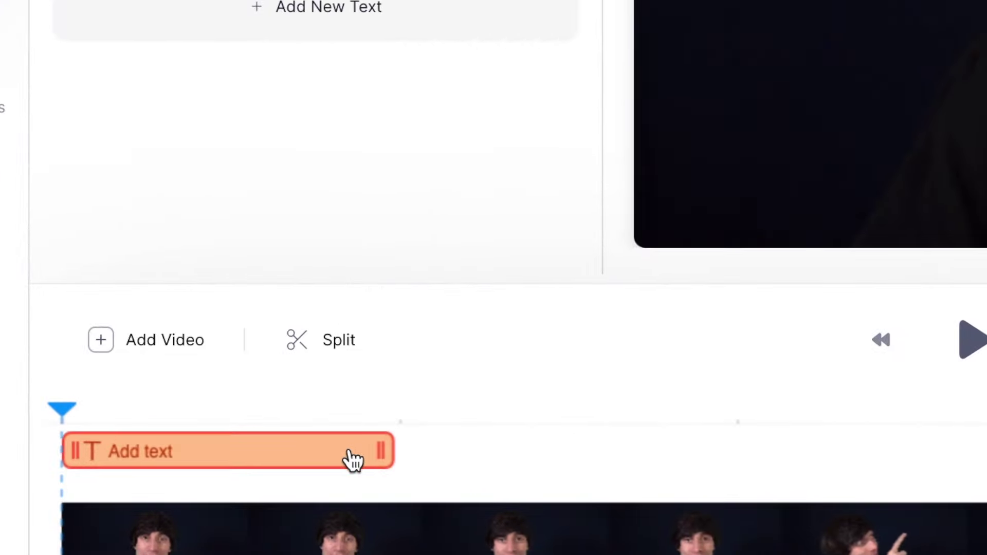
- Extend the Add text layer and set its start and end at the playhead, ending near 4.7 seconds
{"action": "left_click_drag", "start_coordinate": [379, 450], "coordinate": [931, 461]}
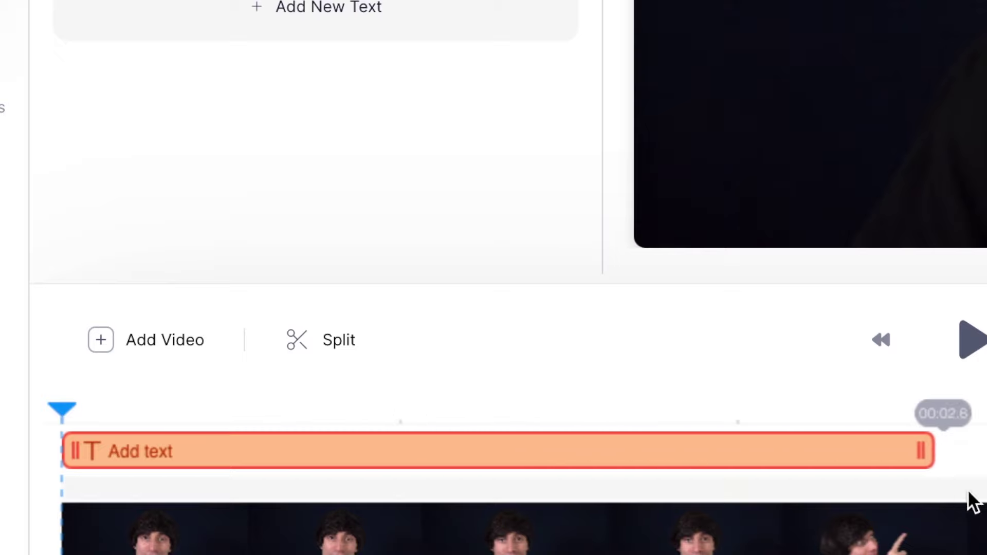
{"action": "left_click_drag", "start_coordinate": [974, 503], "coordinate": [982, 501]}
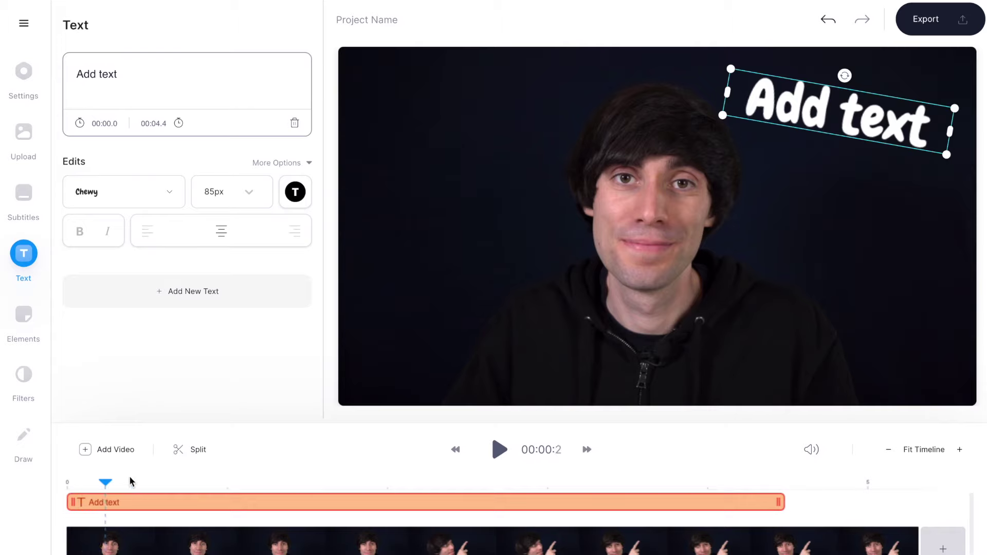
{"action": "left_click_drag", "start_coordinate": [130, 481], "coordinate": [315, 488]}
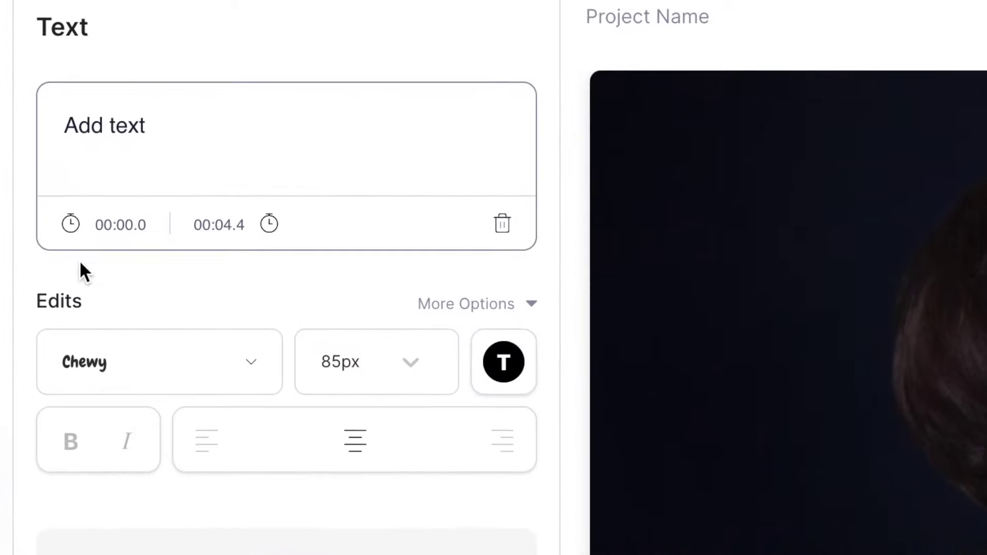
{"action": "left_click", "coordinate": [70, 225]}
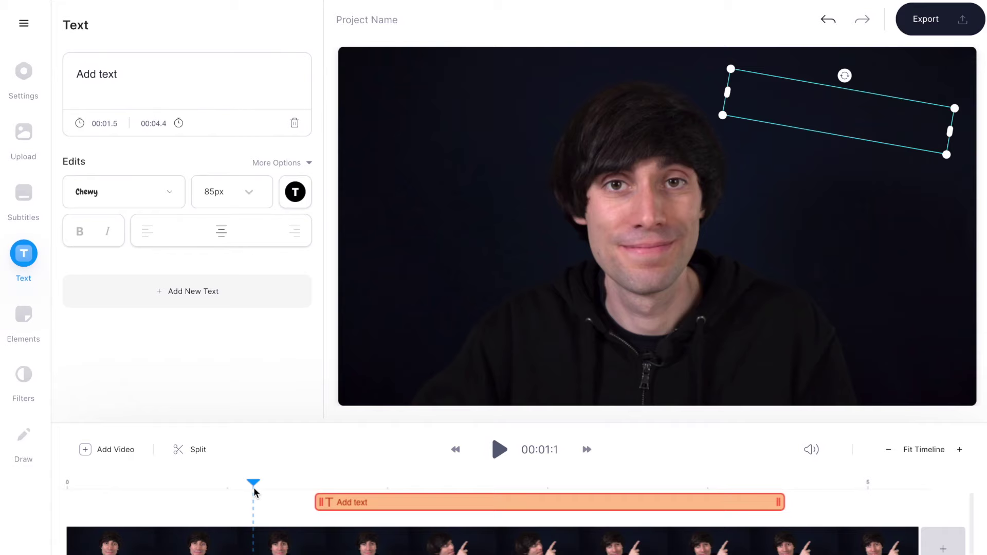
{"action": "left_click_drag", "start_coordinate": [487, 497], "coordinate": [831, 498]}
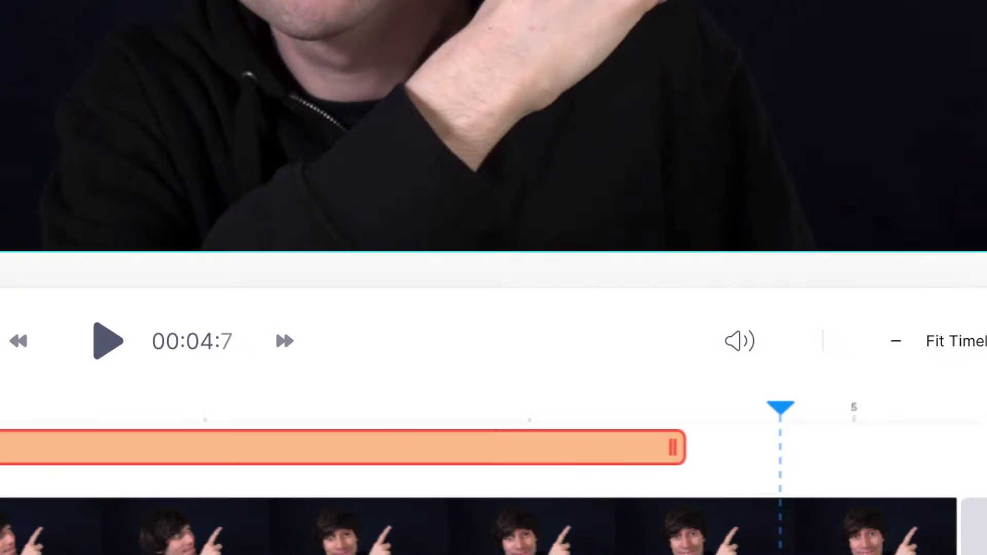
{"action": "left_click", "coordinate": [179, 124]}
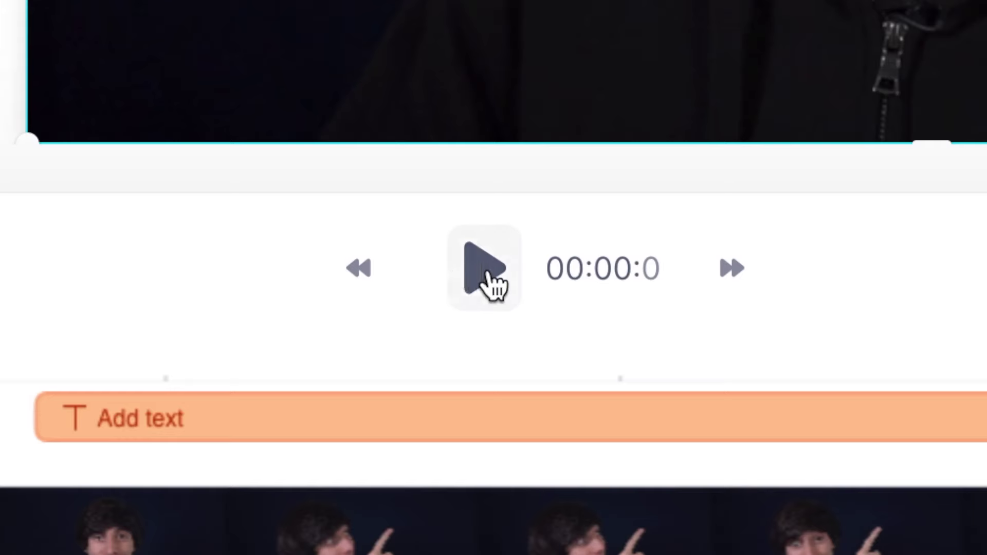
- Play the clip to preview the text overlay
{"action": "left_click", "coordinate": [492, 285]}
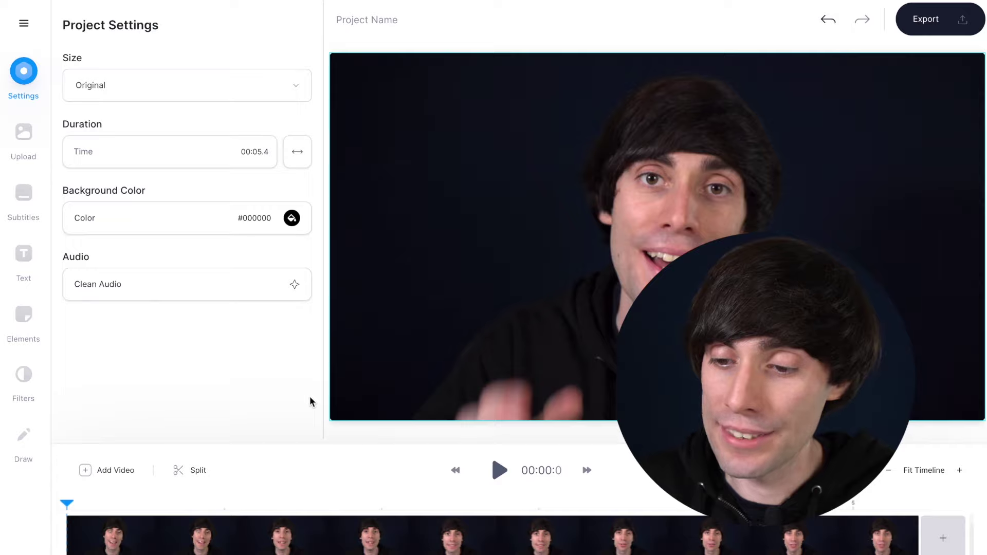
- Auto-transcribe the clip's subtitles with English (Great Britain) as the spoken language
{"action": "left_click", "coordinate": [20, 210]}
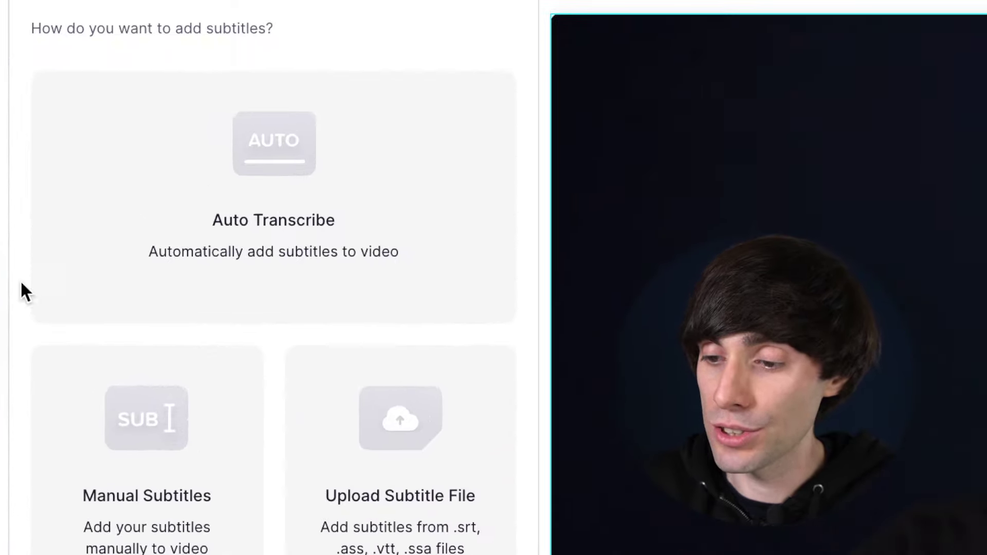
{"action": "left_click", "coordinate": [177, 150]}
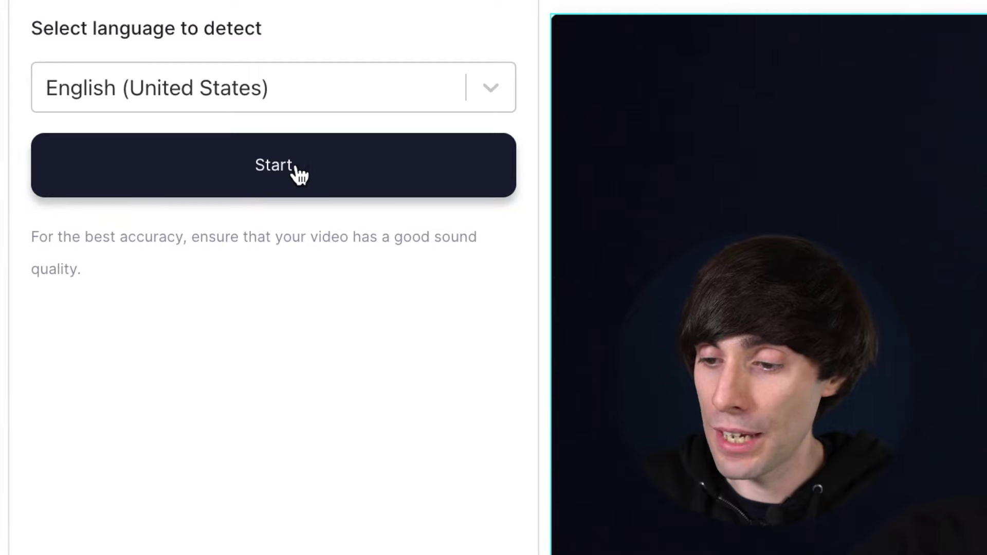
{"action": "left_click", "coordinate": [481, 92]}
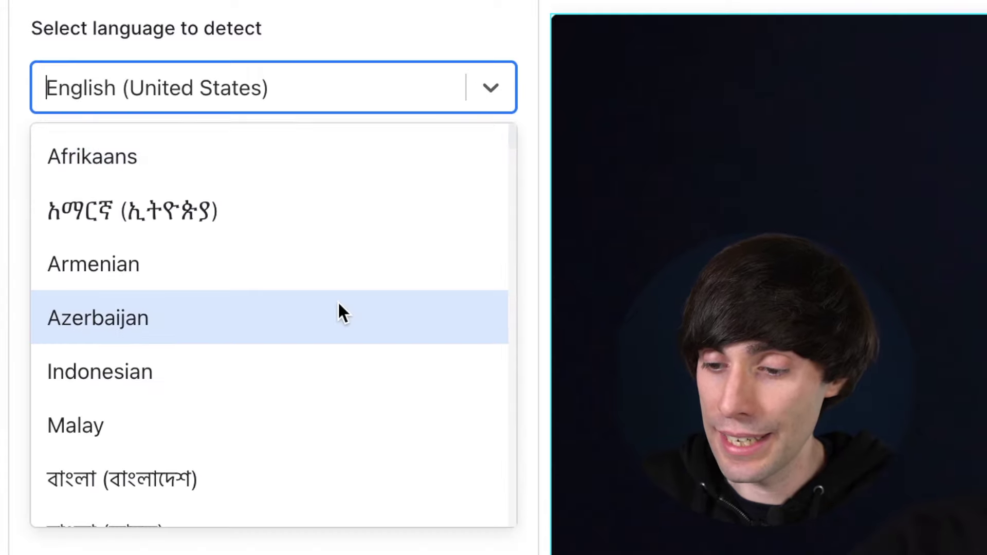
{"action": "scroll", "coordinate": [337, 304], "scroll_direction": "down", "scroll_amount": 10}
{"action": "scroll", "coordinate": [337, 305], "scroll_direction": "down", "scroll_amount": 2}
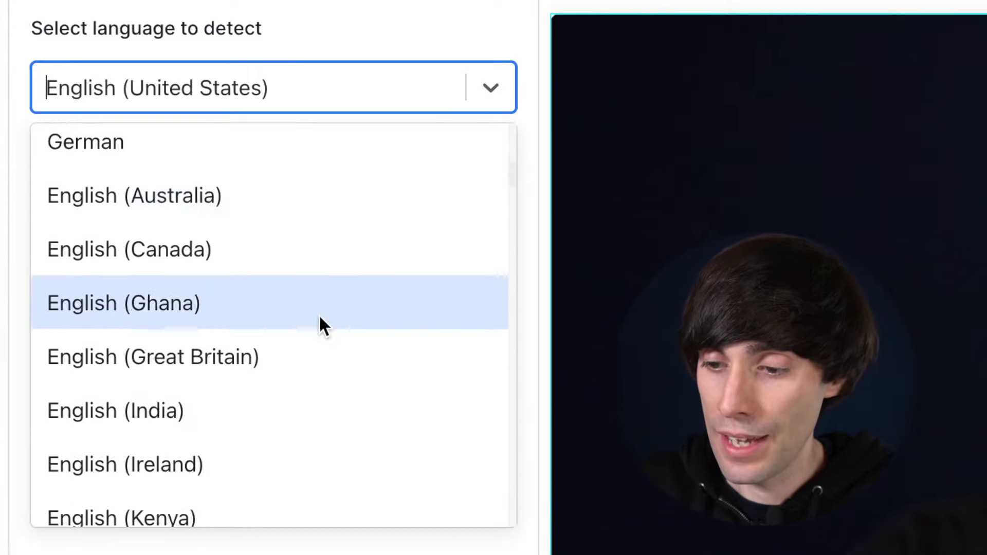
{"action": "left_click", "coordinate": [261, 356]}
{"action": "left_click", "coordinate": [281, 191]}
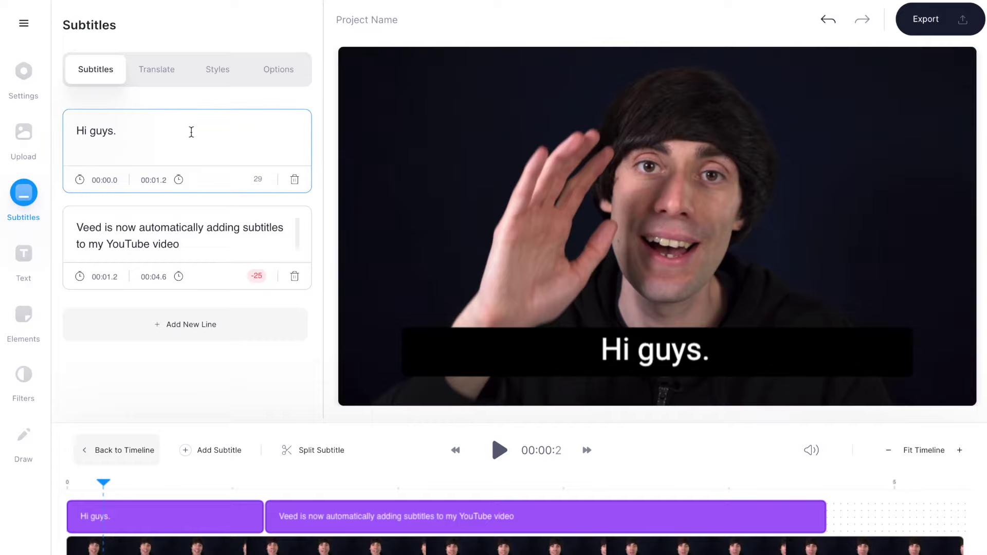
- Add a full stop after 'video' in the second subtitle and adjust the Hi guys. subtitle's end
{"action": "left_click", "coordinate": [192, 132]}
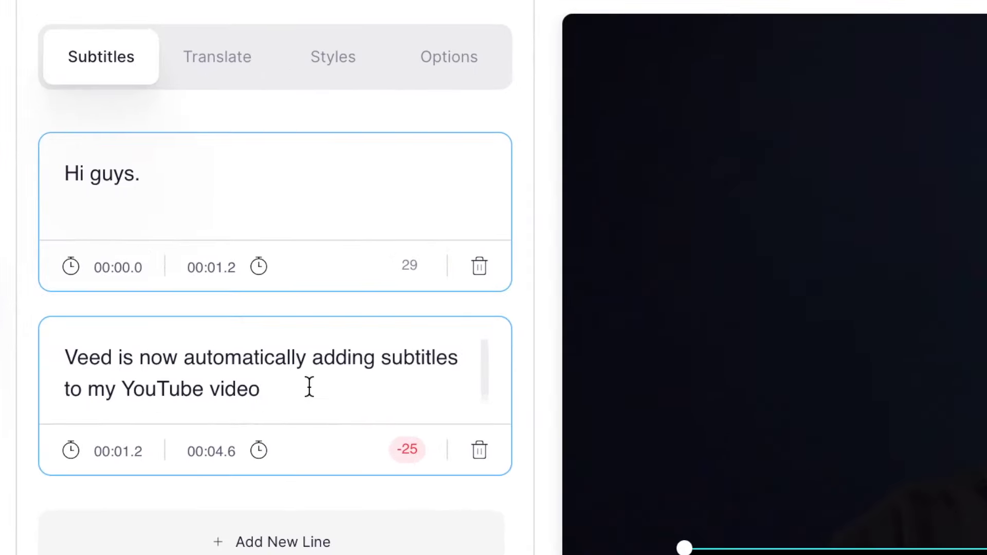
{"action": "left_click", "coordinate": [309, 386]}
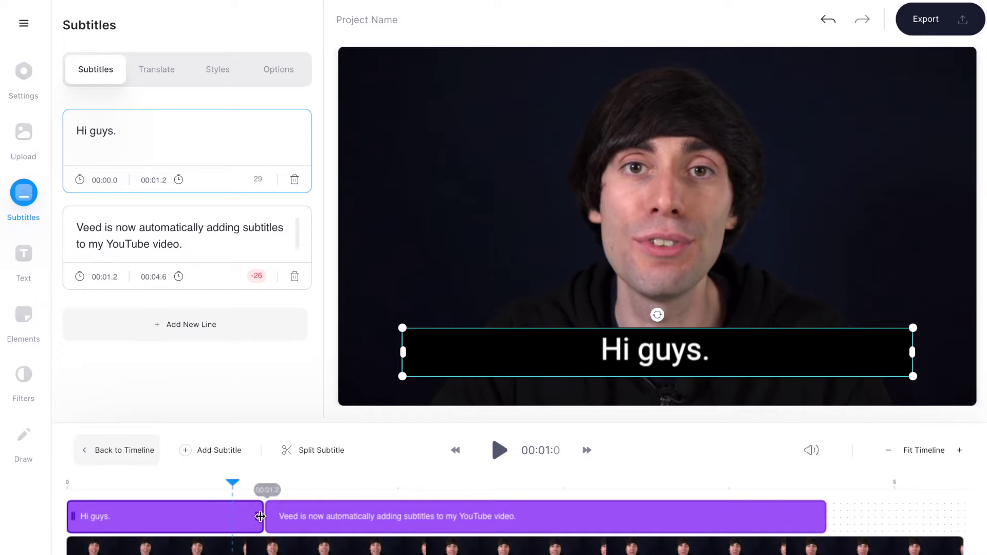
{"action": "left_click_drag", "start_coordinate": [260, 516], "coordinate": [233, 517]}
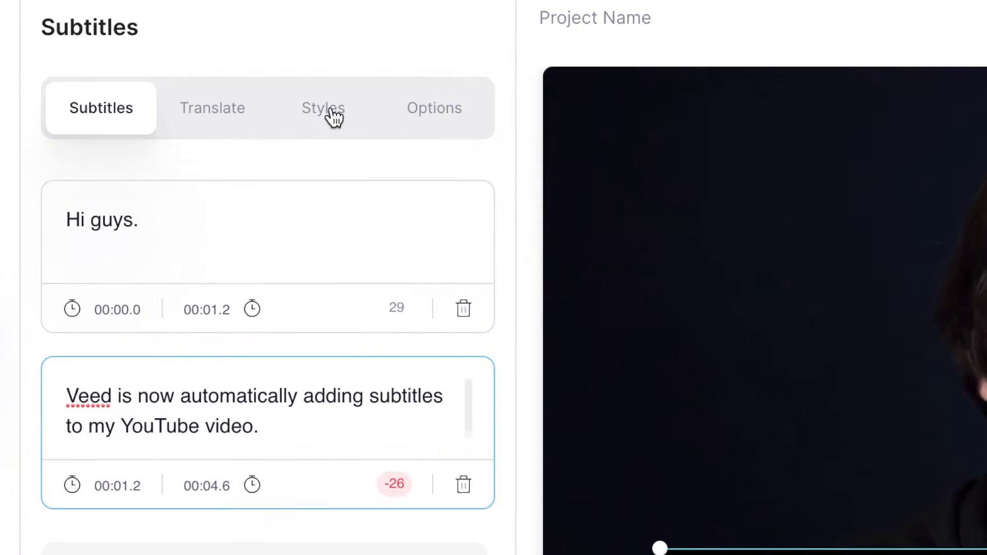
- Set the subtitle font to Anton at 36px, keeping the colour white
{"action": "left_click", "coordinate": [217, 69]}
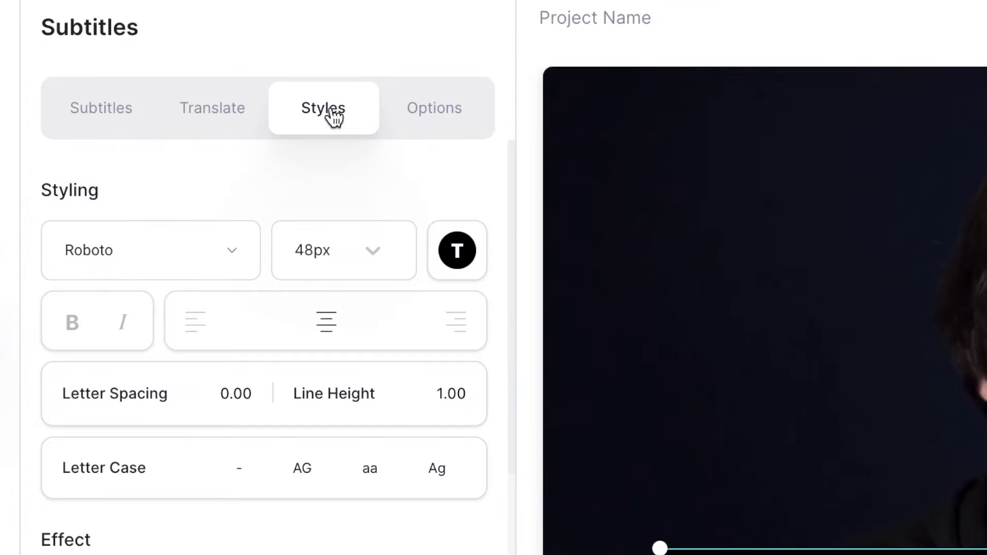
{"action": "left_click", "coordinate": [239, 109]}
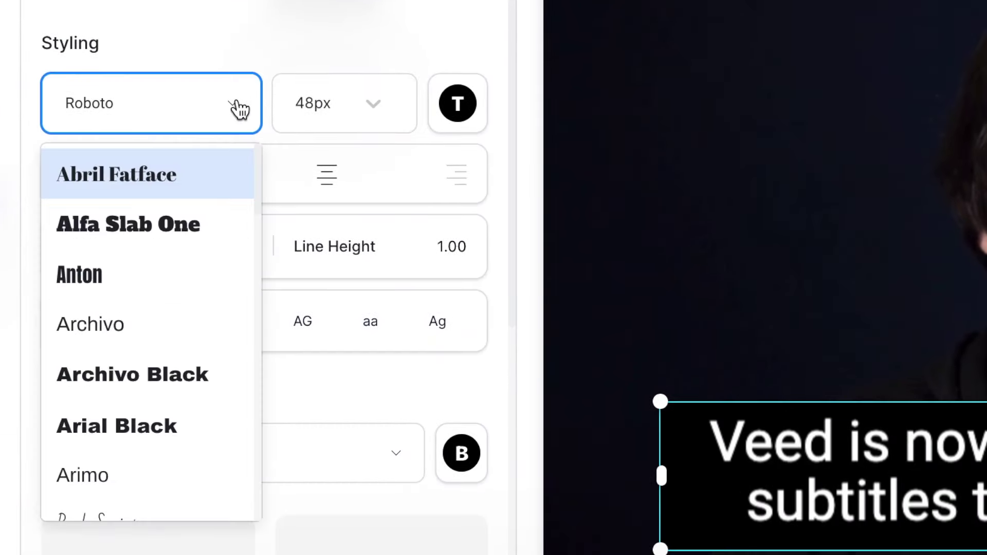
{"action": "left_click", "coordinate": [166, 292]}
{"action": "left_click", "coordinate": [379, 107]}
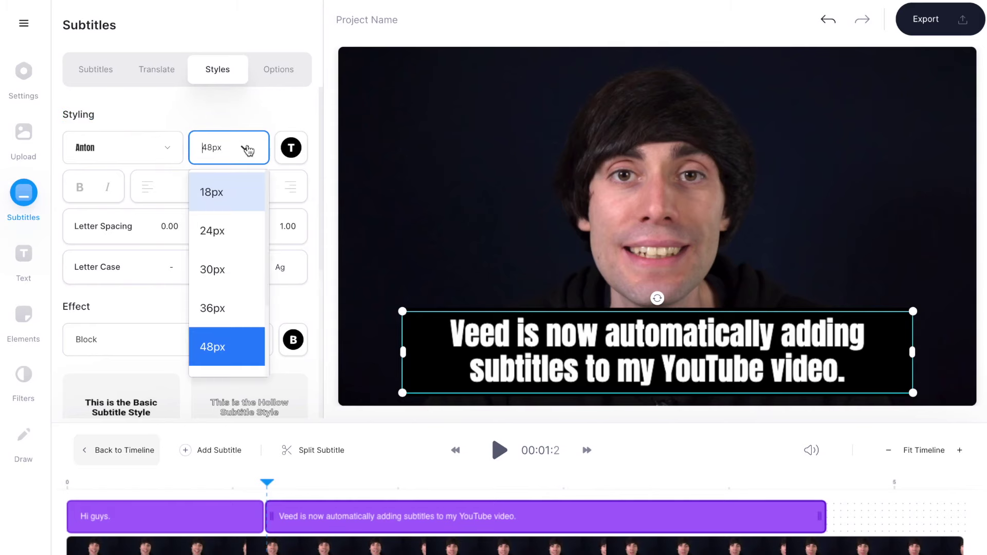
{"action": "left_click", "coordinate": [228, 312]}
{"action": "left_click", "coordinate": [291, 149]}
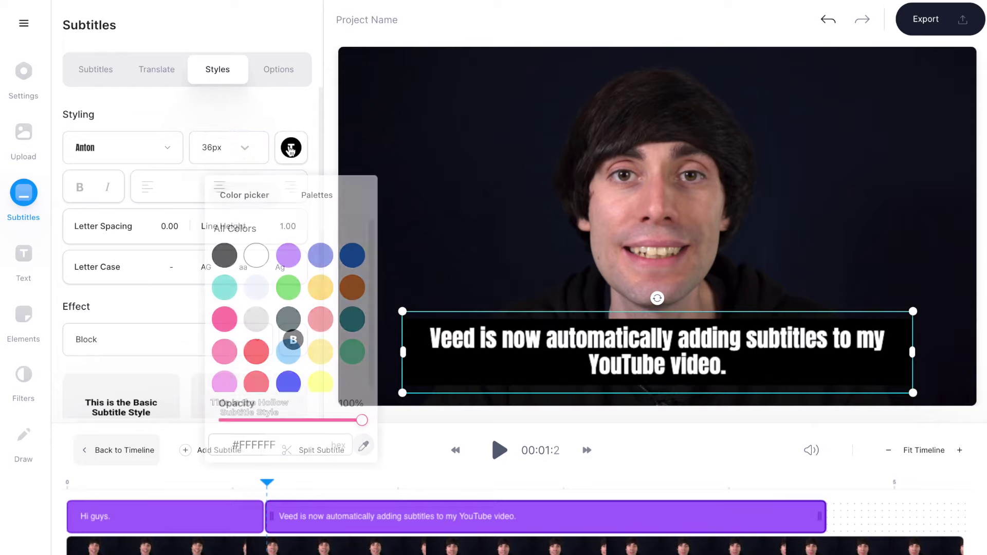
{"action": "left_click", "coordinate": [256, 255]}
- Preview the Basic, Hard, Block, line-bar and drop-shadow presets, then apply the yellow Stylistic style
{"action": "scroll", "coordinate": [267, 161], "scroll_direction": "down", "scroll_amount": 3}
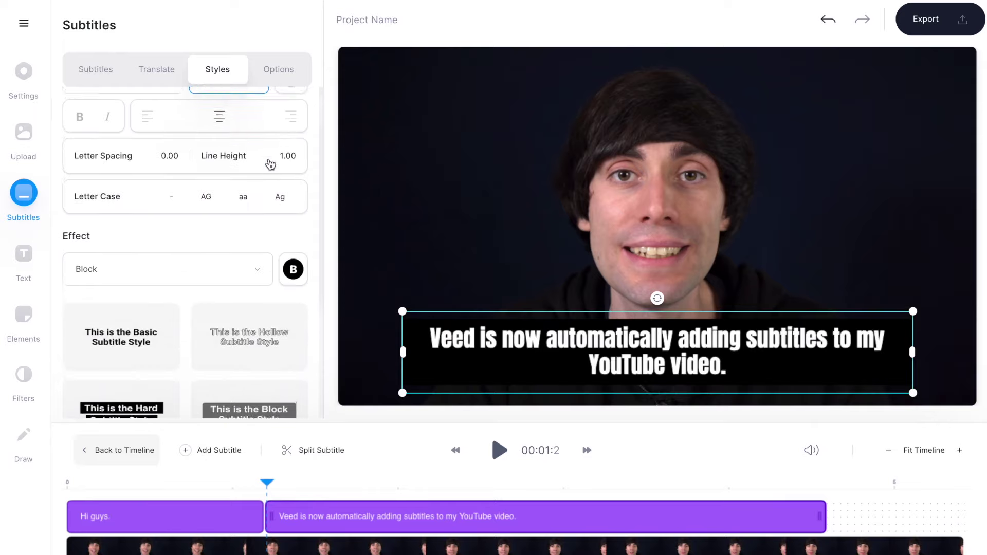
{"action": "scroll", "coordinate": [269, 163], "scroll_direction": "down", "scroll_amount": 1}
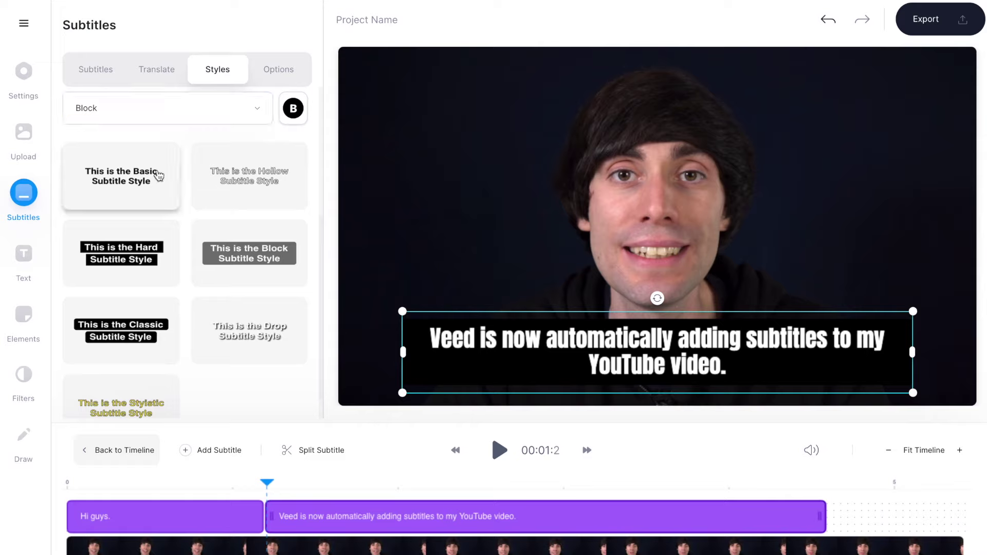
{"action": "left_click", "coordinate": [154, 177]}
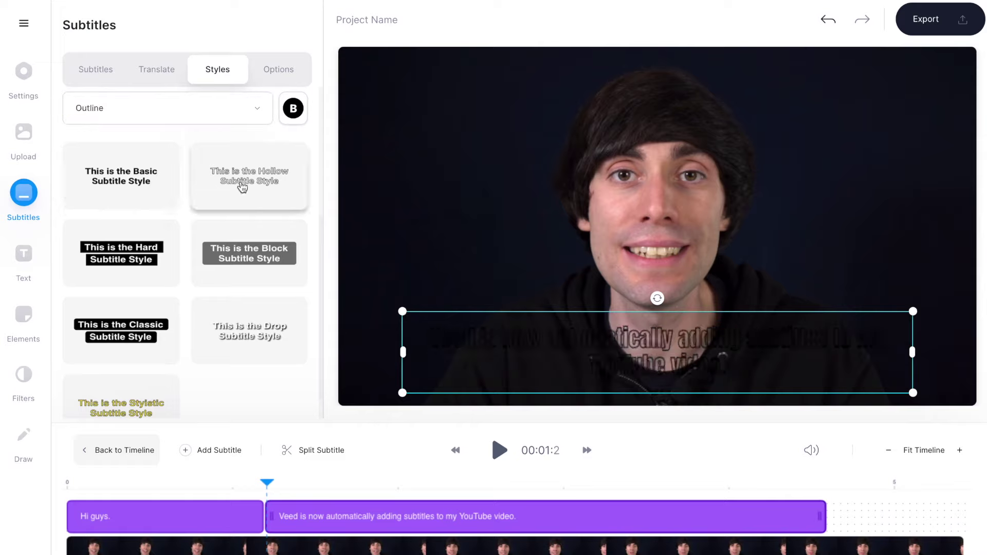
{"action": "left_click", "coordinate": [159, 253]}
{"action": "left_click", "coordinate": [234, 259]}
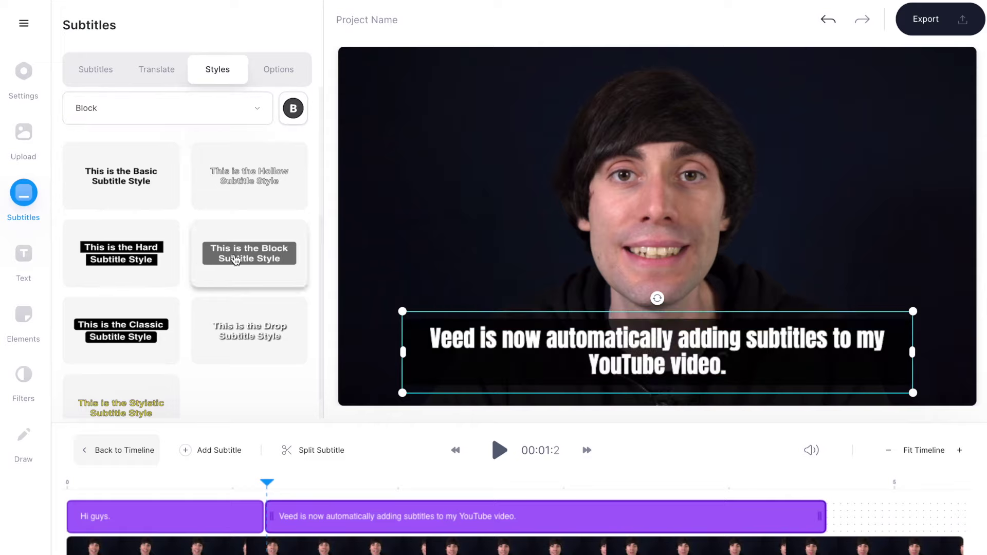
{"action": "left_click", "coordinate": [144, 331]}
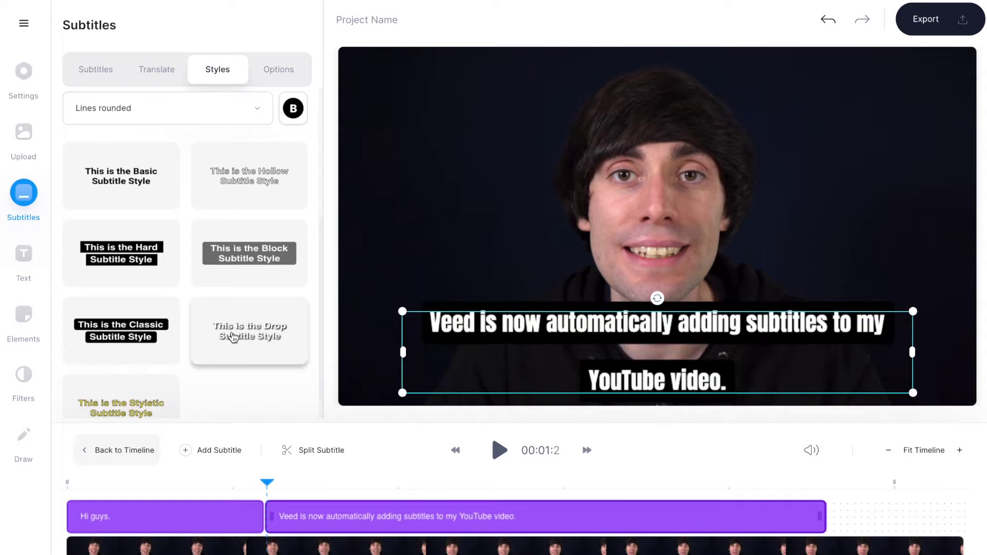
{"action": "left_click", "coordinate": [234, 337]}
{"action": "left_click", "coordinate": [153, 394]}
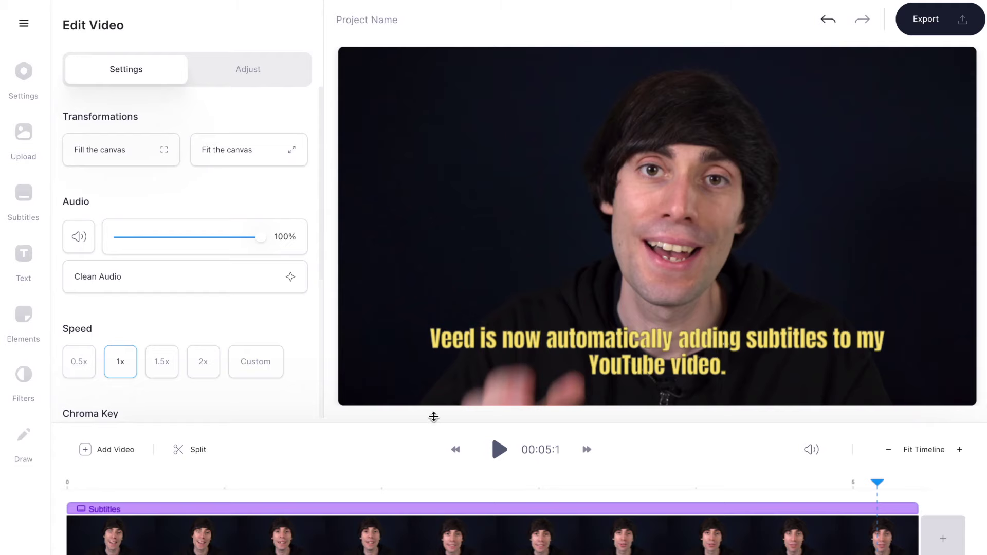
- Export the video in HD with burned-in subtitles and play the rendered result
{"action": "left_click", "coordinate": [942, 21]}
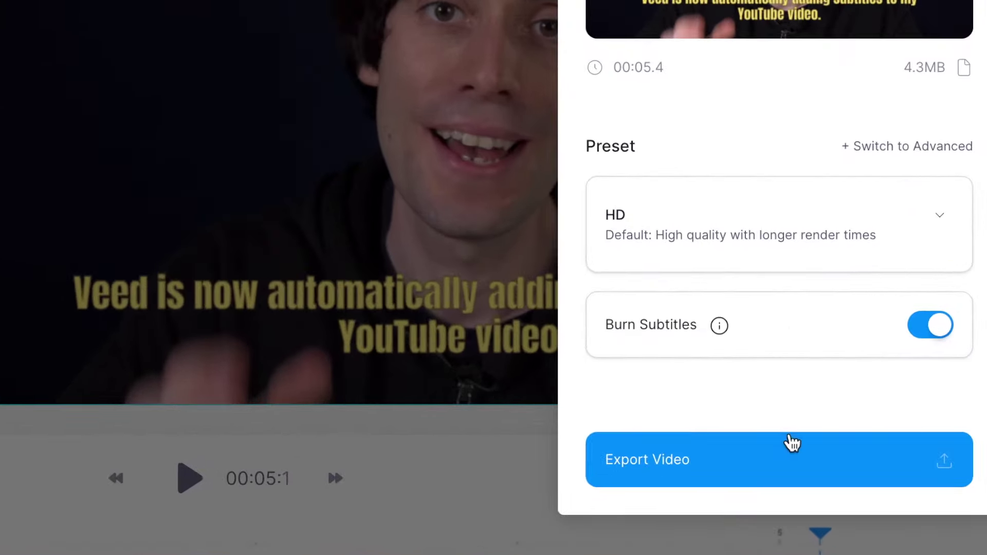
{"action": "left_click", "coordinate": [785, 437]}
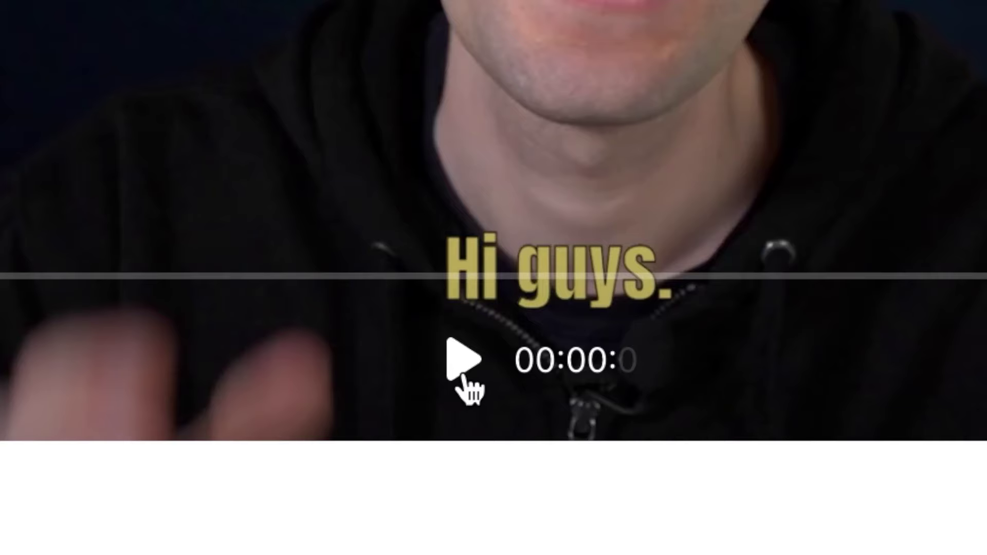
{"action": "left_click", "coordinate": [463, 376]}
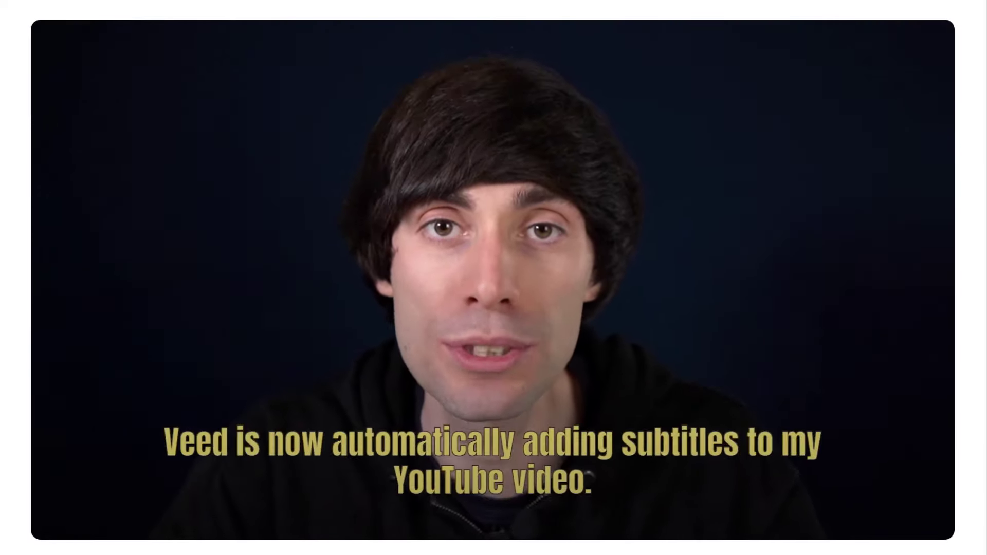